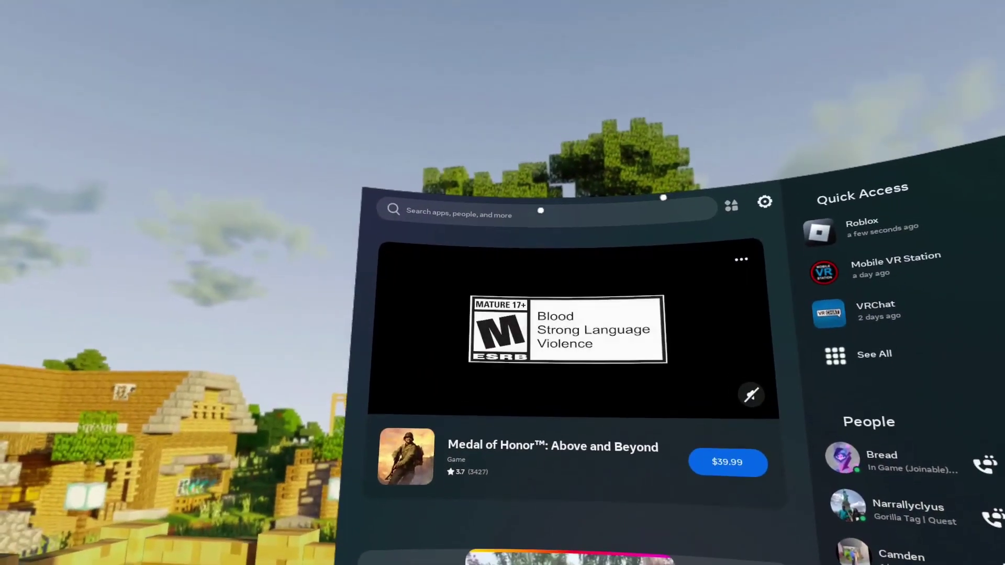
Step: Search the Store for 'roblox' and open the Roblox App Lab game's details page
left_click(667, 212)
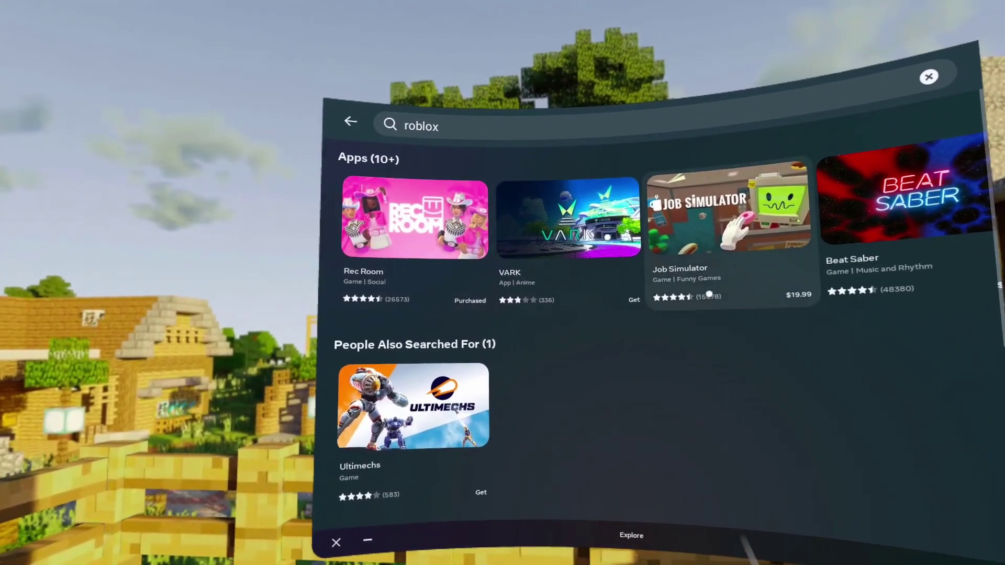
scroll(522, 310, "down", 5)
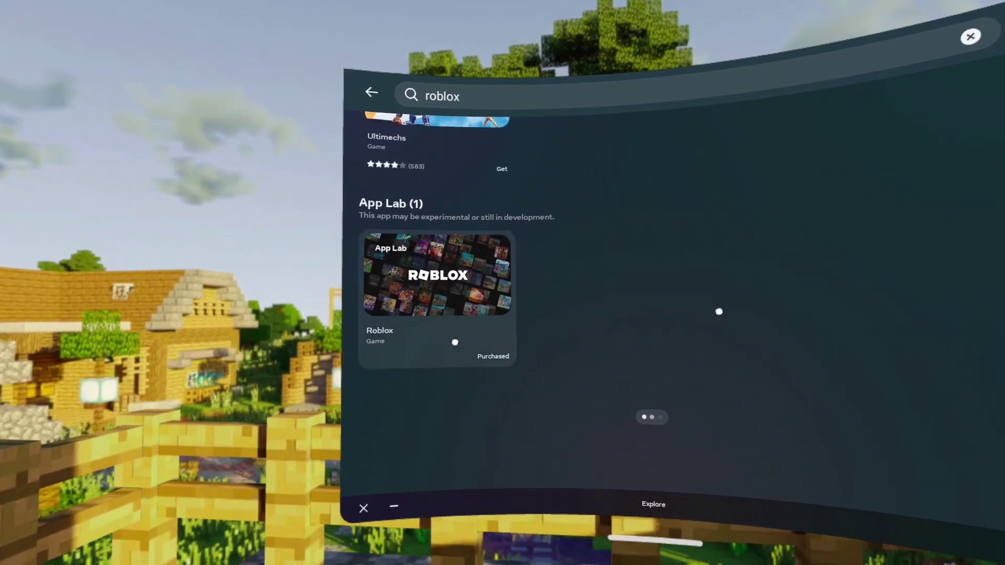
left_click(455, 343)
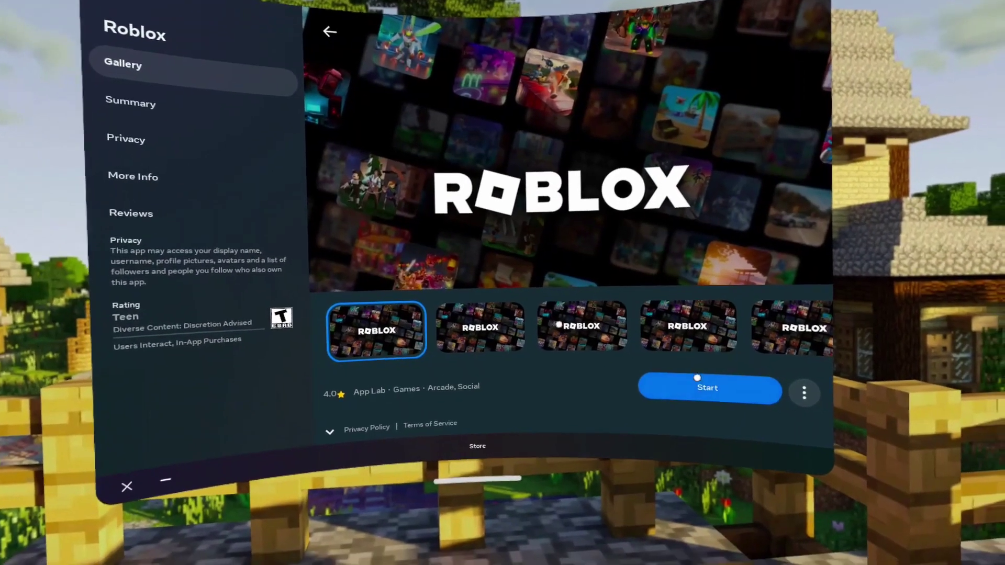
Step: Start Roblox on the headset from its store page
left_click(697, 381)
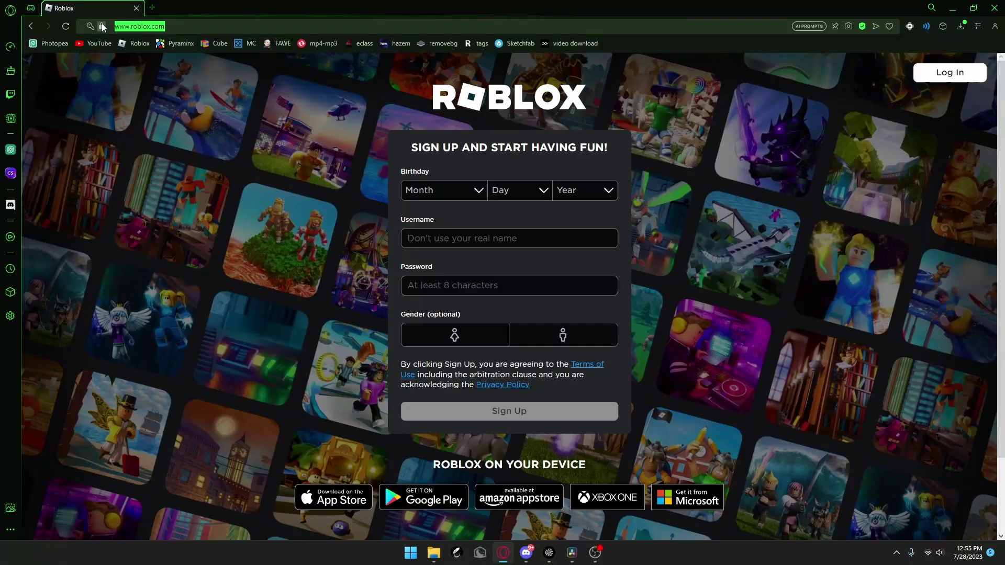
Step: Pick April, 12 and 2001 in the sign-up form's birthday dropdowns
left_click(242, 231)
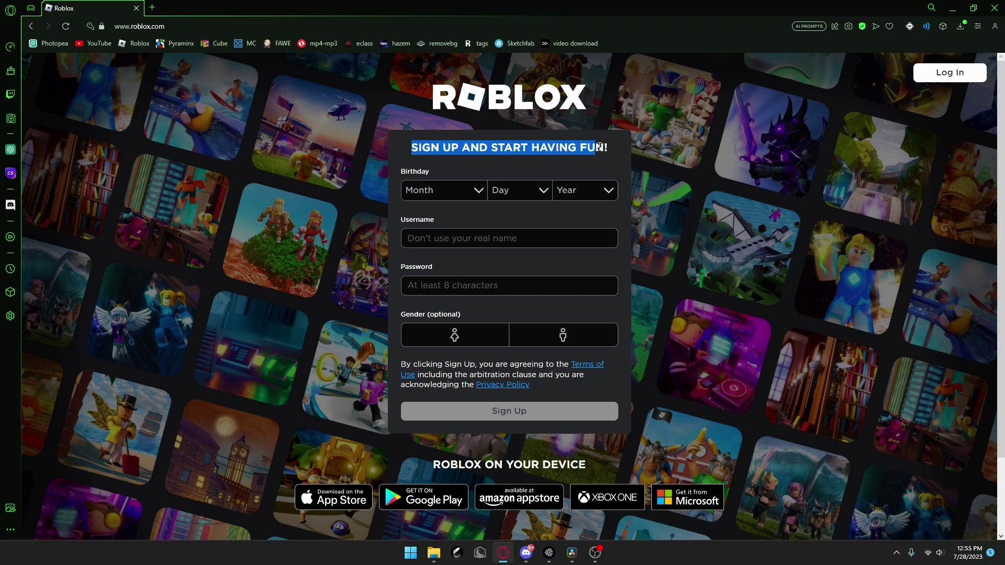
left_click_drag(420, 145, 562, 162)
left_click(563, 162)
left_click(439, 196)
left_click(417, 248)
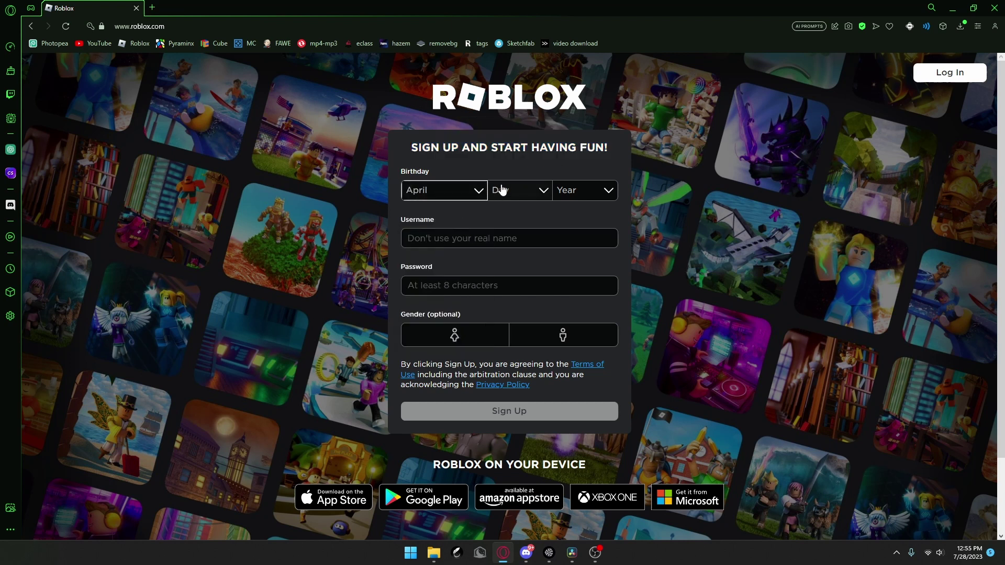
left_click(505, 190)
left_click(526, 336)
left_click(573, 192)
scroll(574, 339, "down", 3)
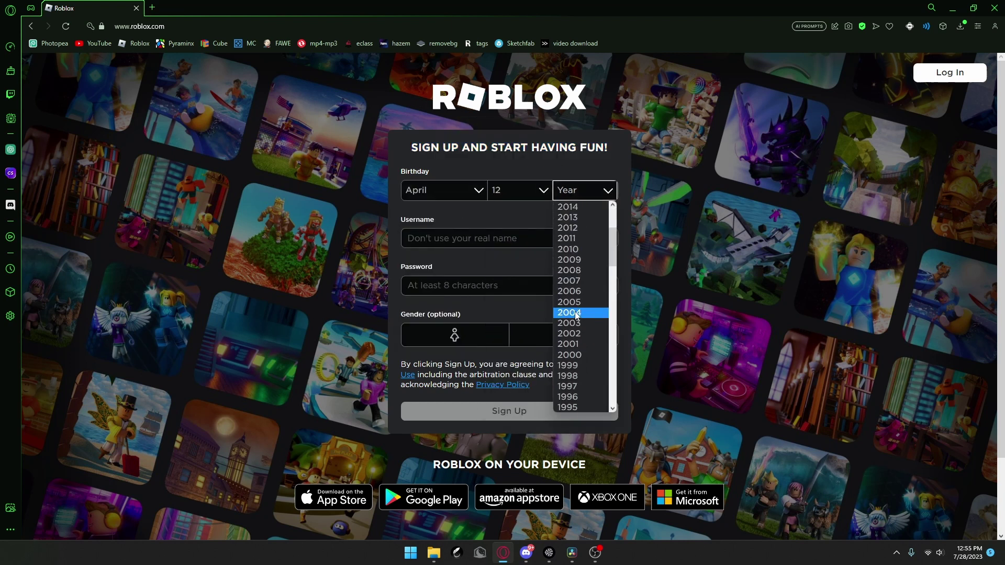
scroll(573, 330, "up", 3)
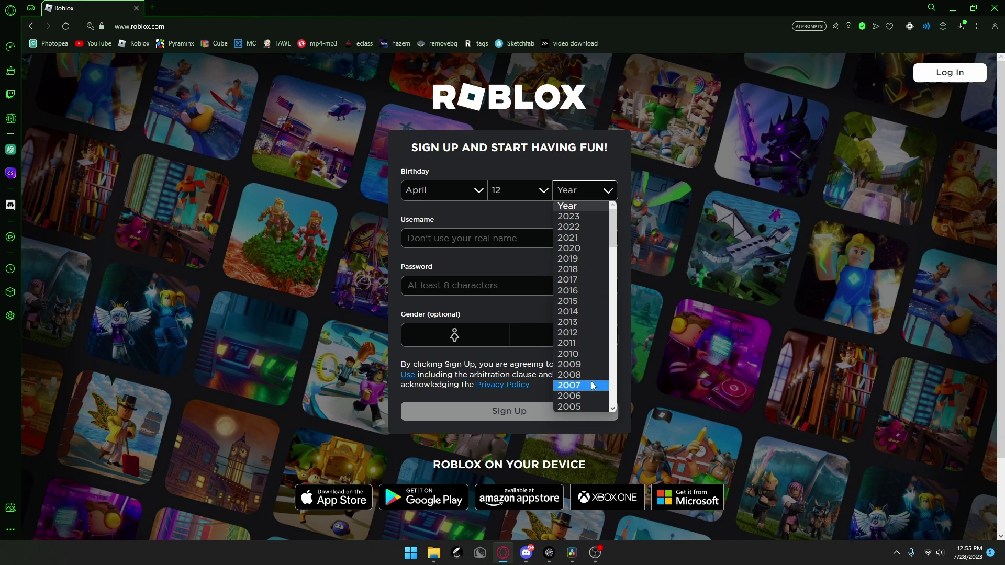
scroll(590, 404, "down", 2)
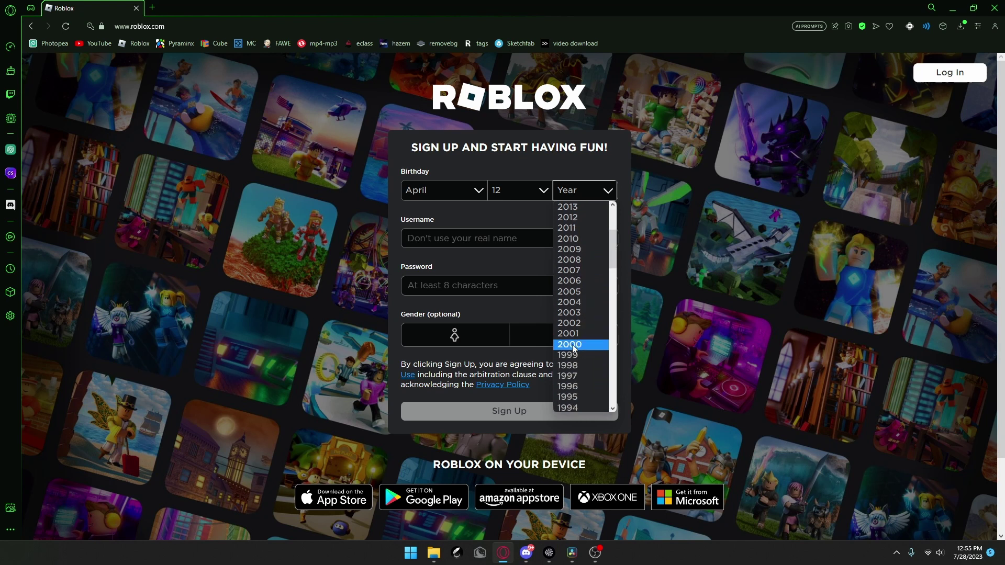
left_click(568, 333)
left_click(485, 244)
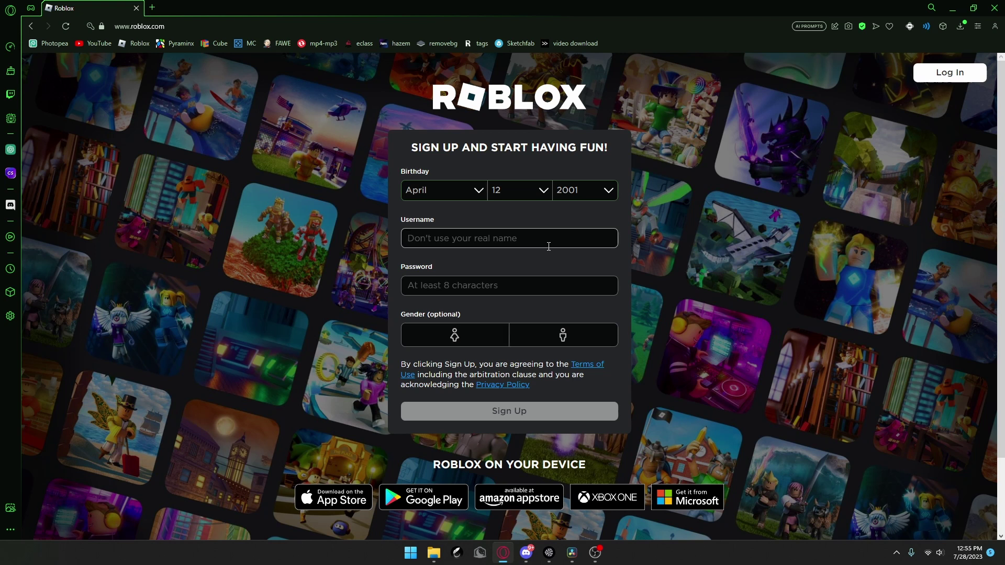
type("Please")
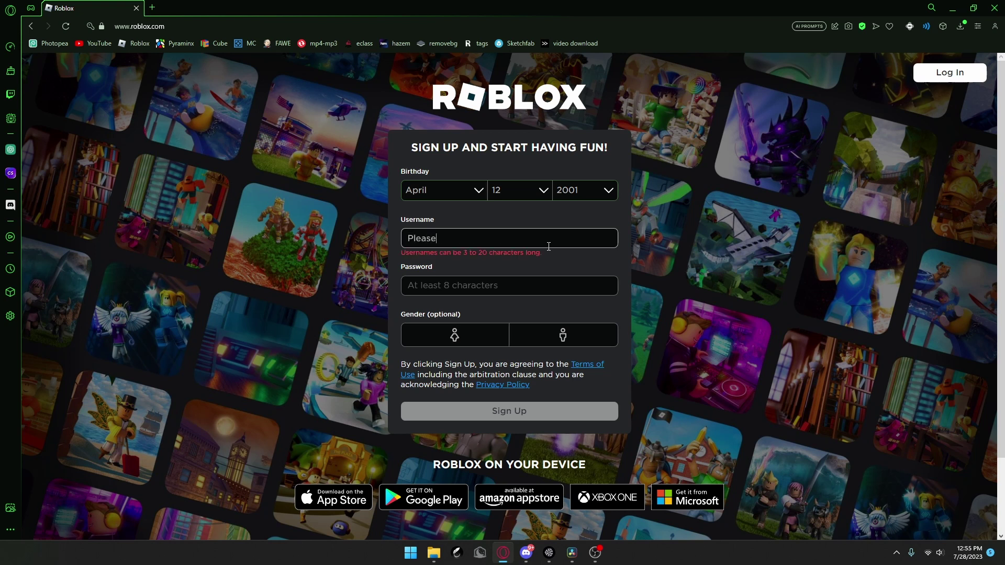
type("Subcrib")
Step: Fill in a username and password, then go to the Login to Roblox page
key("BackSpace")
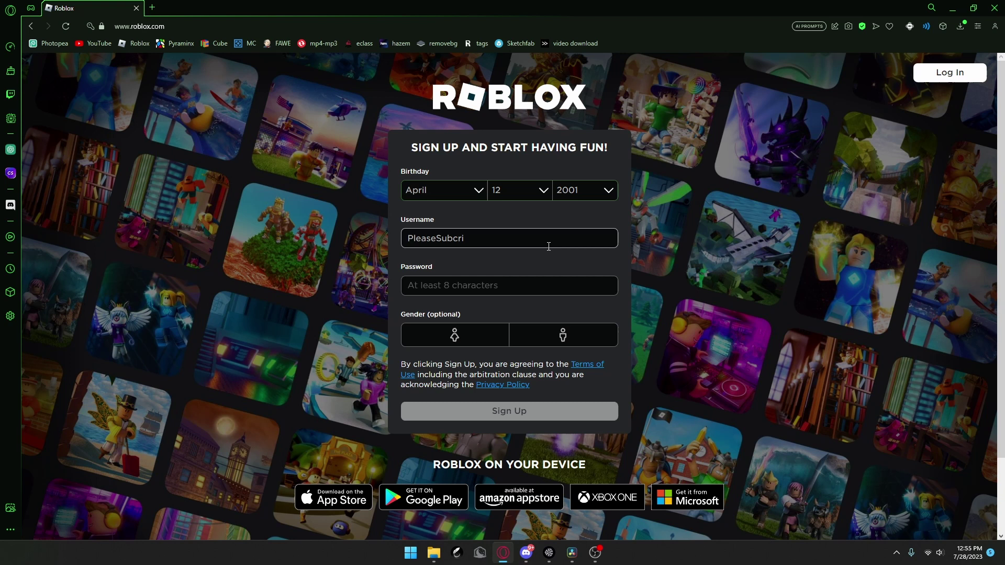
type("be723")
scroll(548, 246, "down", 1)
left_click(453, 233)
type("*******************")
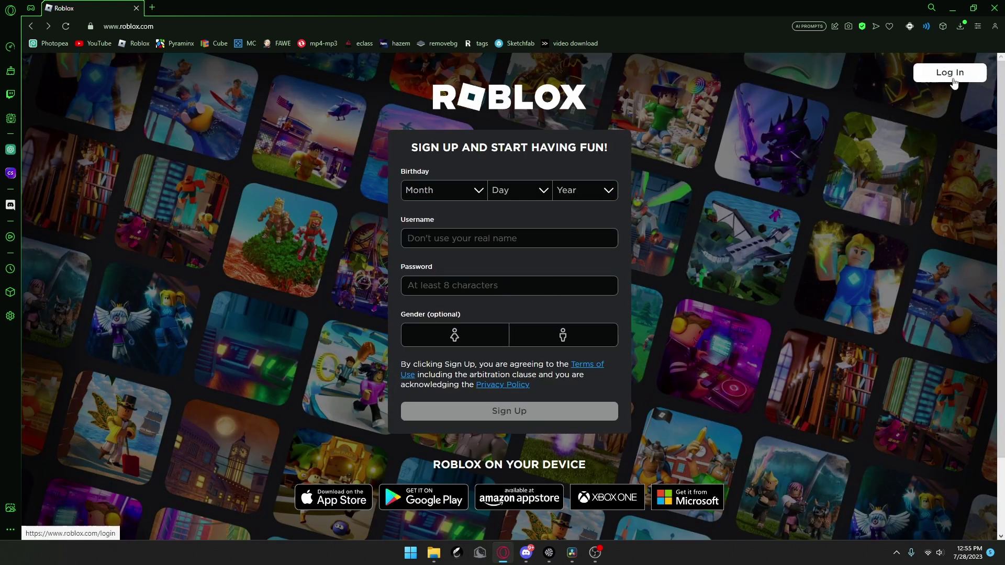
left_click(949, 78)
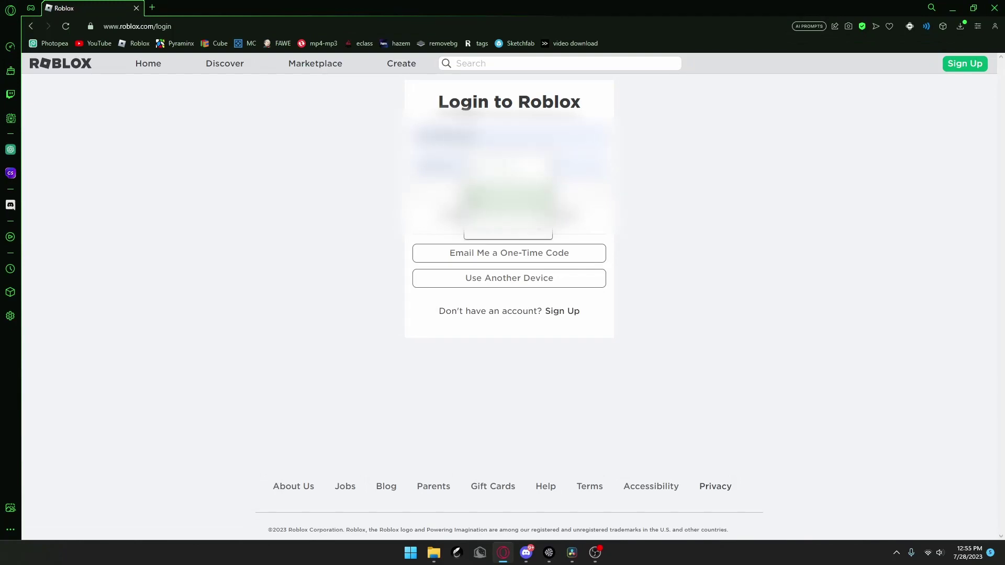
Step: Log in, open Quick Log In from settings, and select its six-character code field
key("Return")
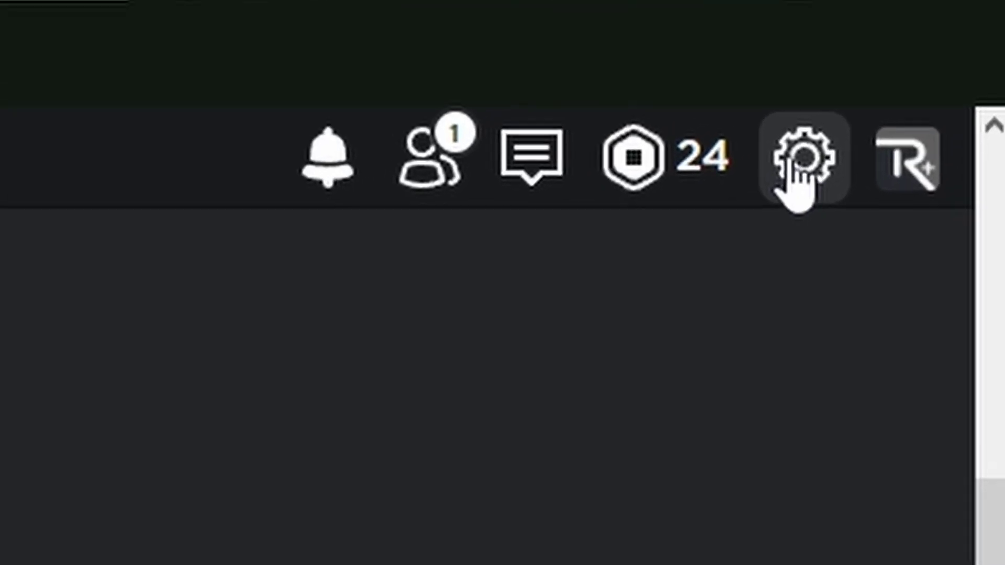
left_click(799, 177)
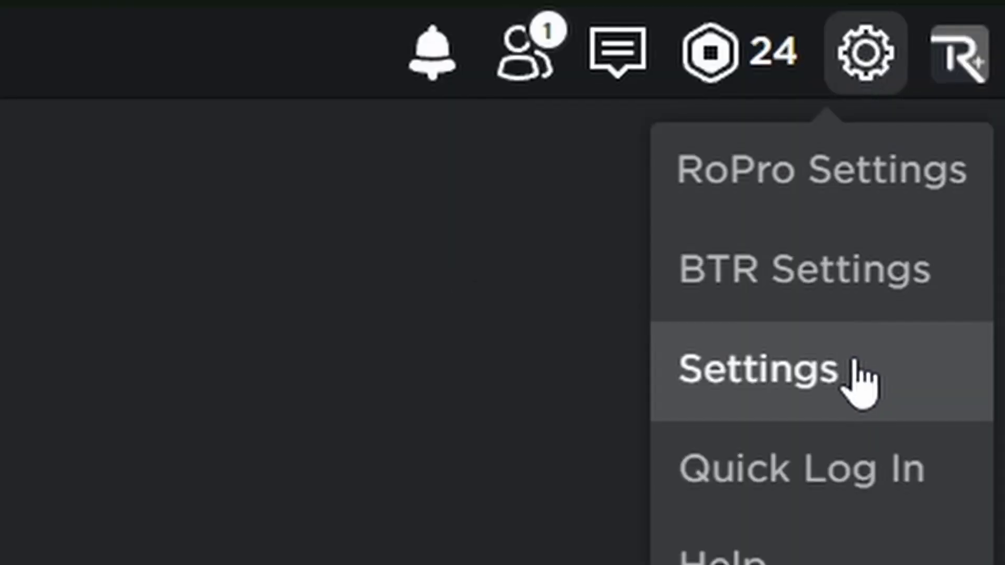
left_click(774, 476)
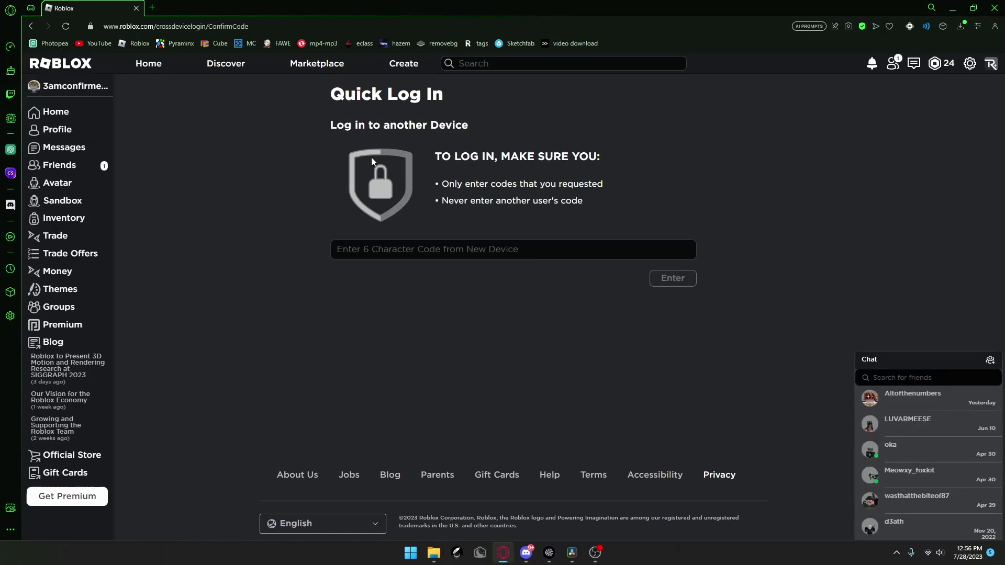
left_click_drag(329, 95, 475, 102)
left_click(500, 167)
left_click(381, 252)
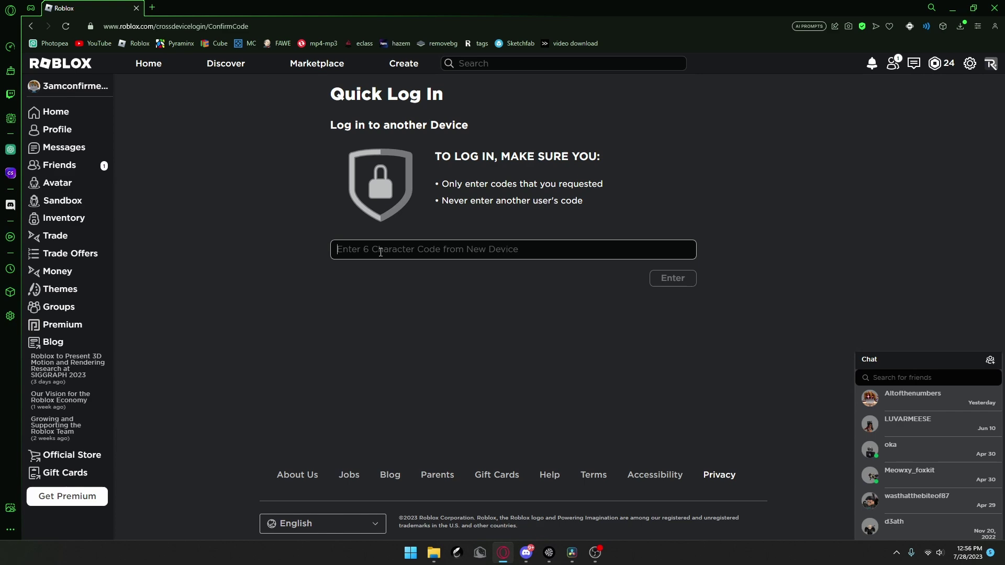